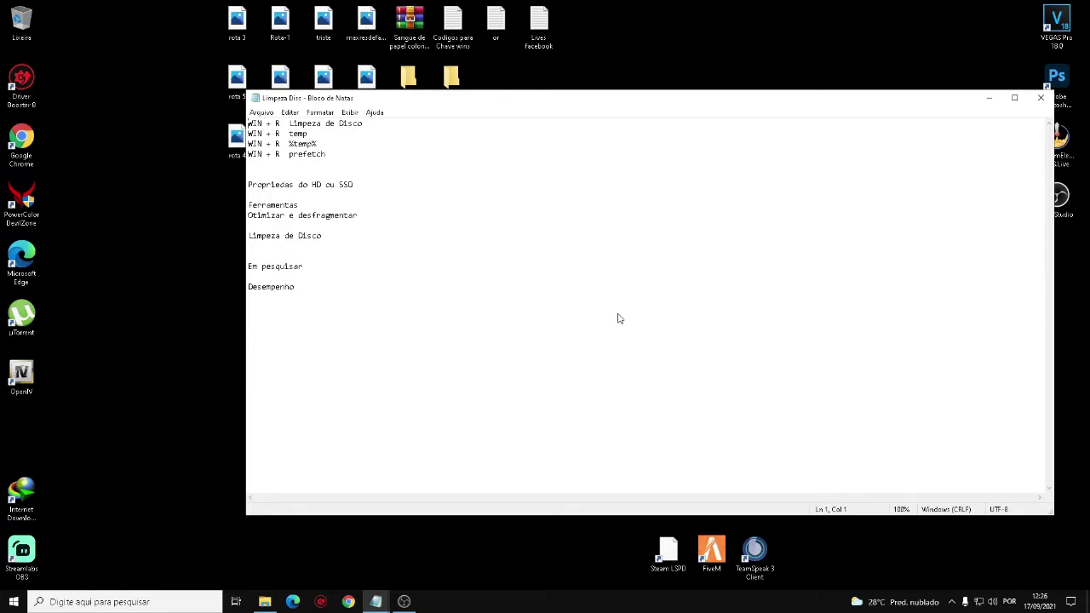
- Optimize the Disco Local (C:) drive from its properties, closing the optimization and properties windows when done
click(264, 600)
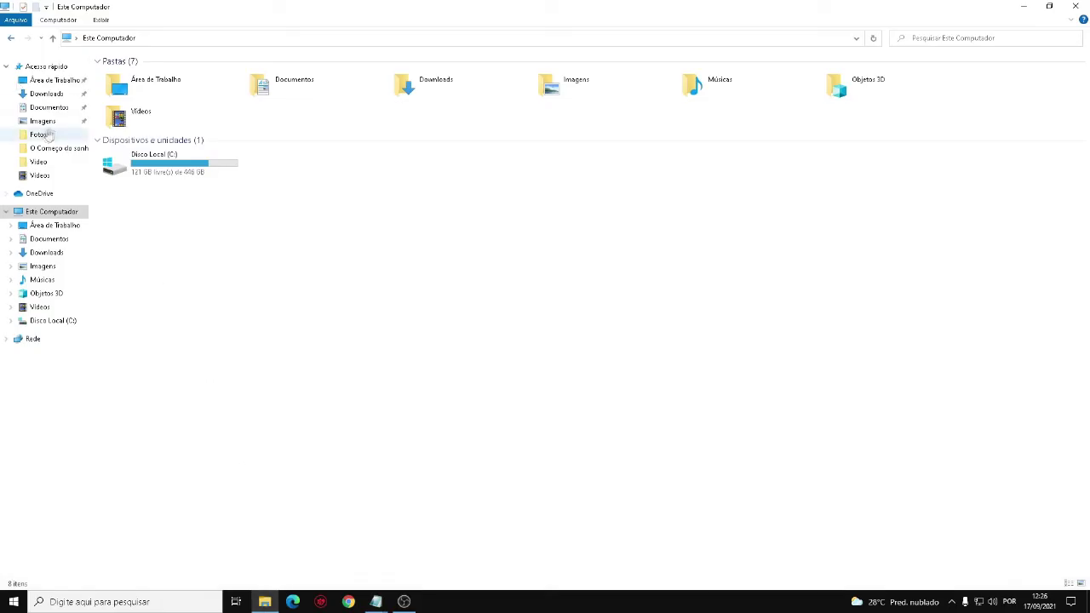
right_click(165, 159)
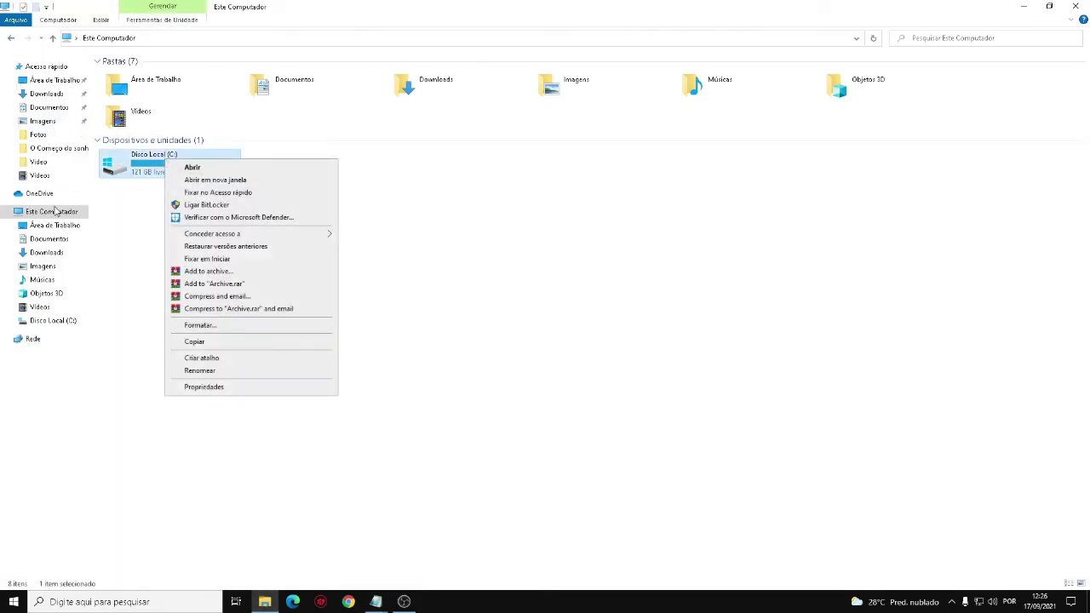
click(215, 389)
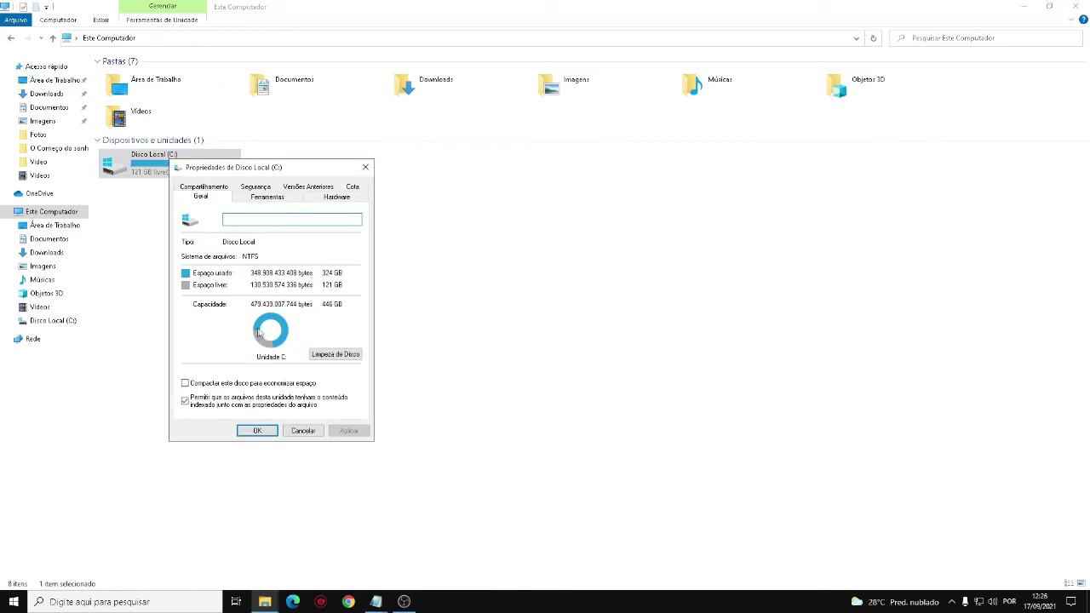
click(266, 197)
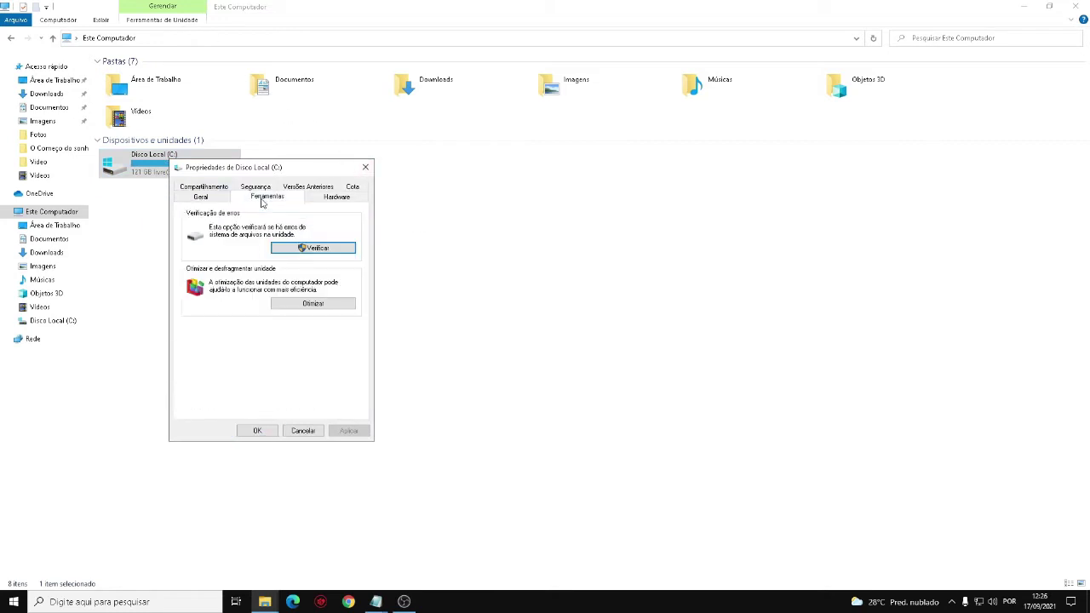
click(312, 304)
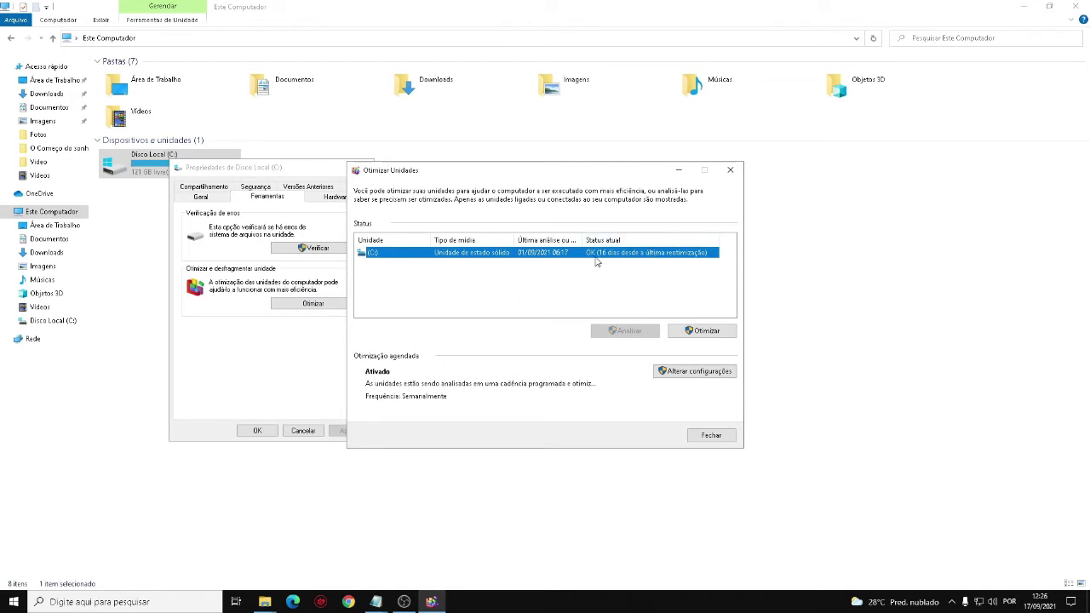
click(696, 331)
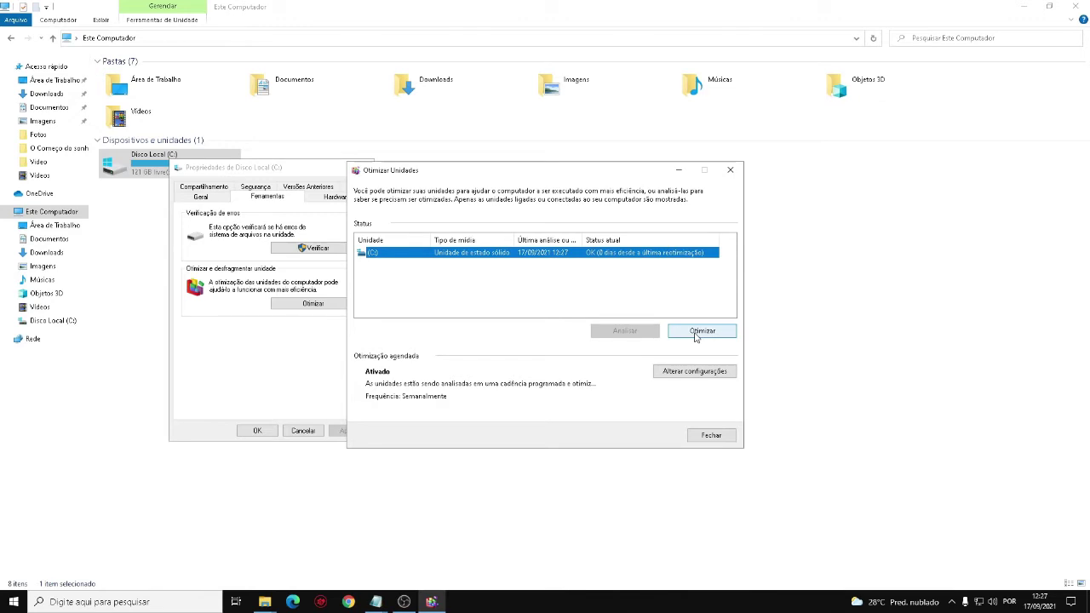
click(712, 436)
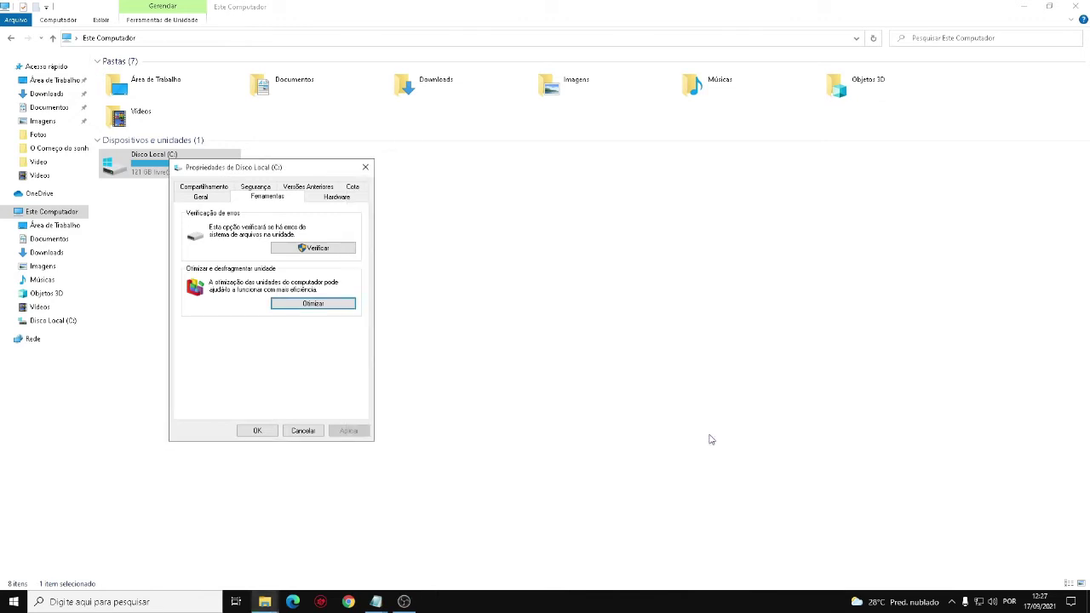
click(366, 168)
- Bring up the edited Limpeza Disc notes, open the Windows Temp folder with the Run command temp and delete all its contents
mouse_move(375, 601)
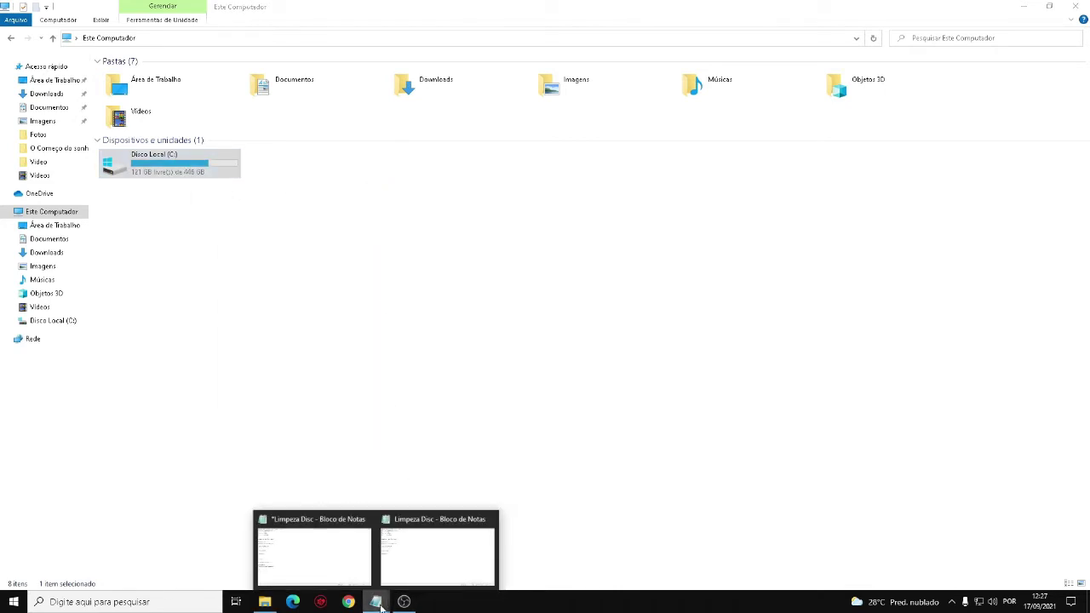
click(353, 553)
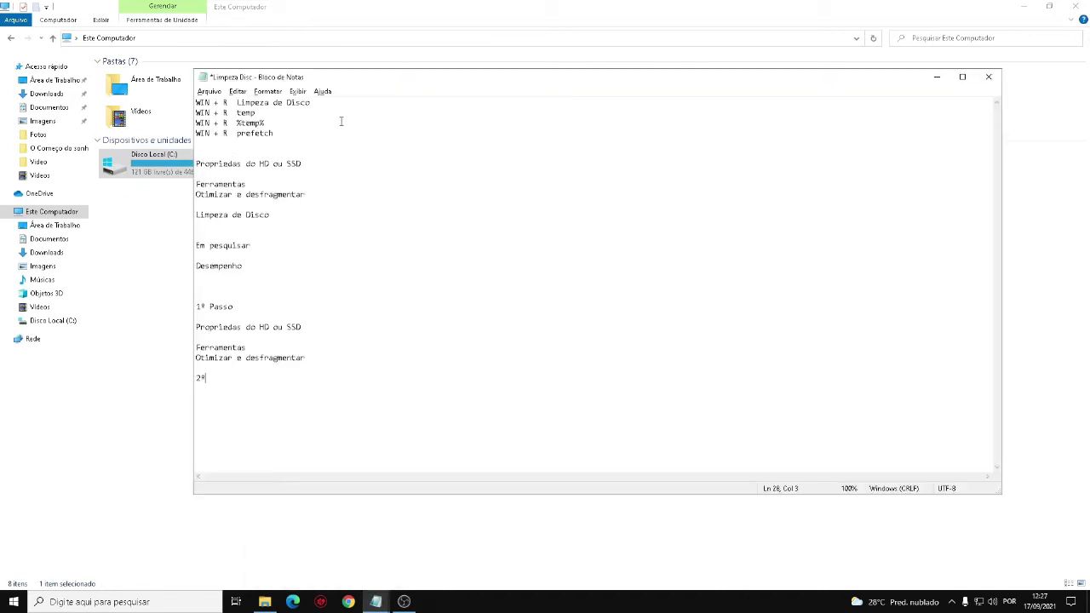
key(super+r)
text(temp)
key(Return)
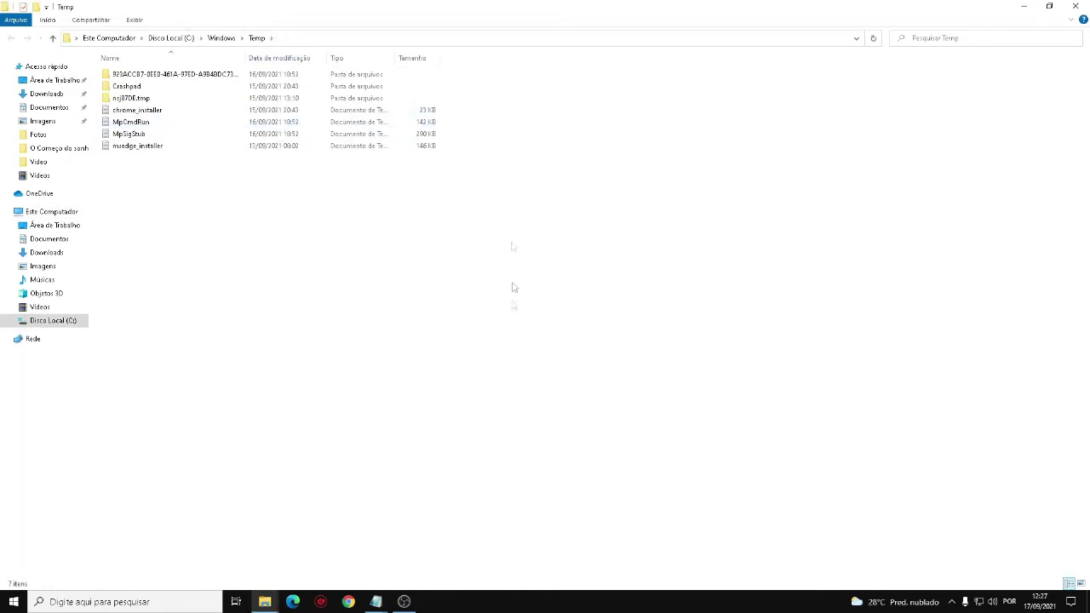
key(ctrl+a)
key(Delete)
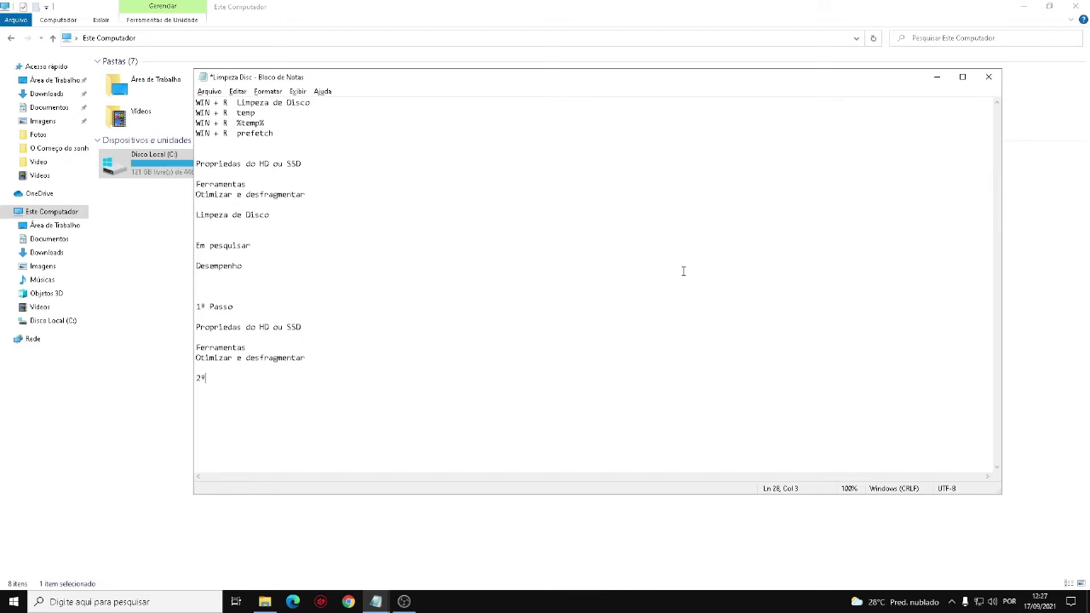
- Delete everything in the %temp% folder, granting administrator permission for all current items, and close the folder
key(super+r)
text(%)
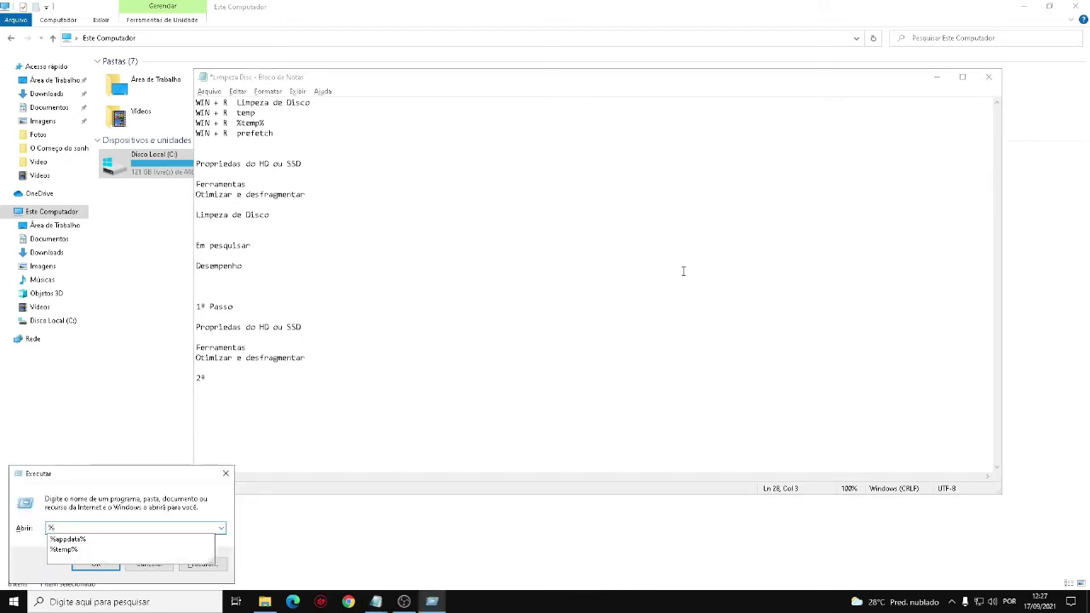
text(temp%)
key(Return)
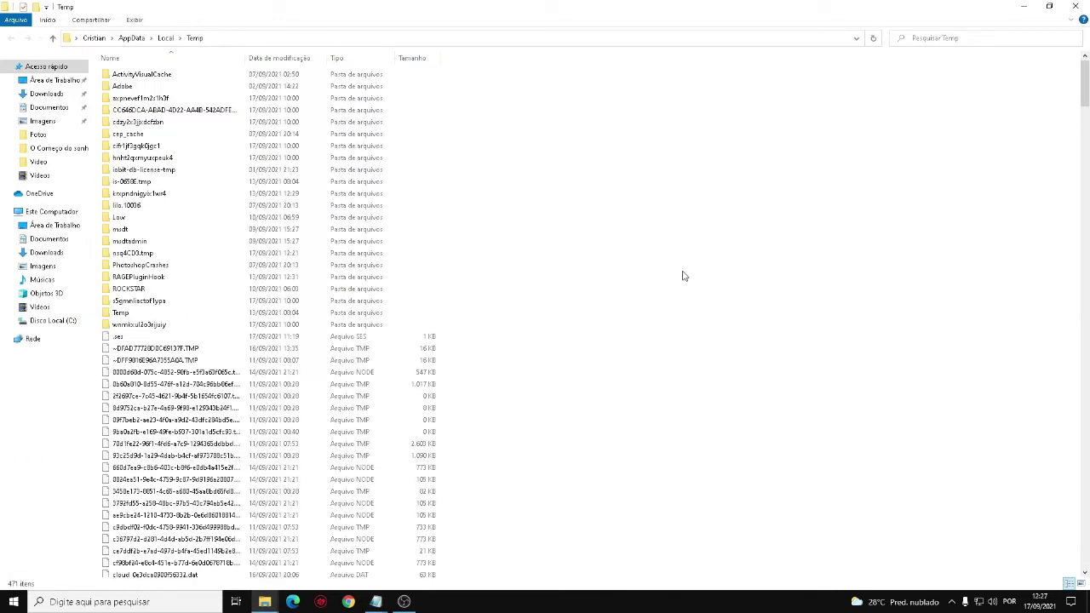
scroll(588, 280, down, 20)
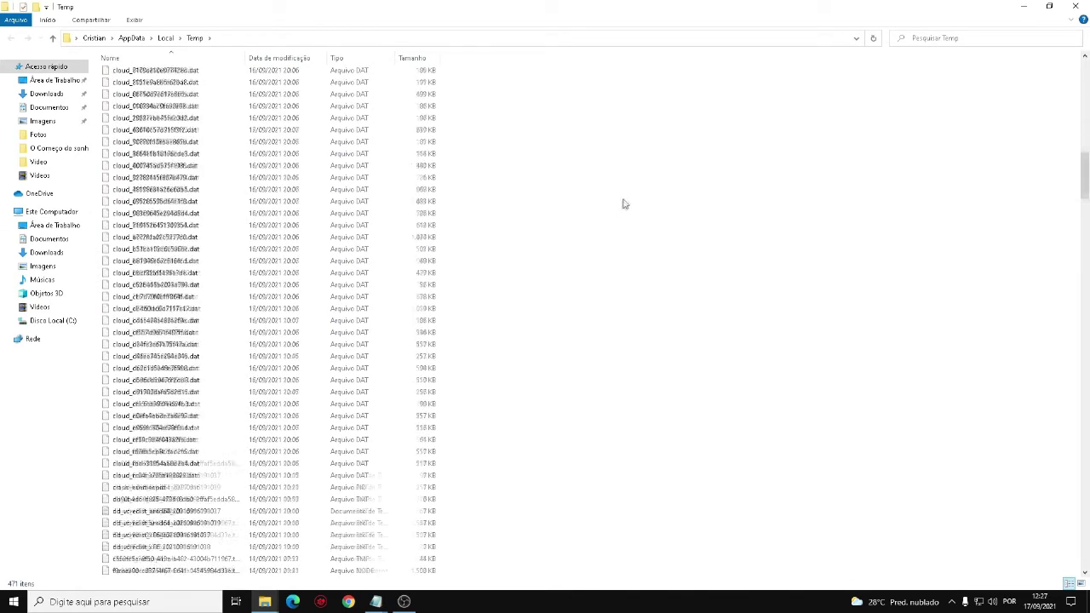
key(ctrl+a)
key(Delete)
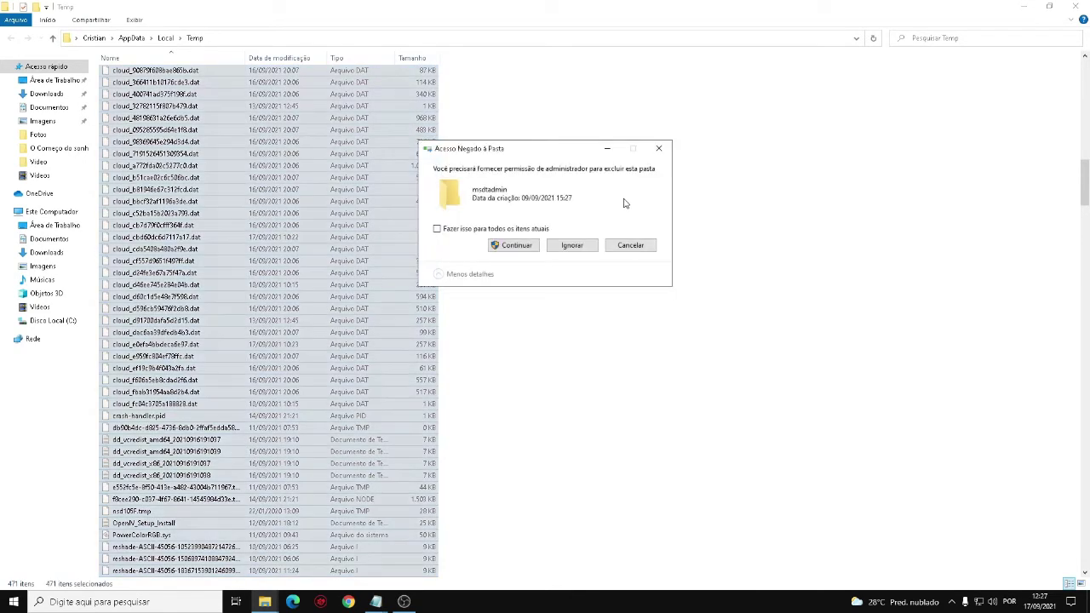
click(501, 230)
click(512, 245)
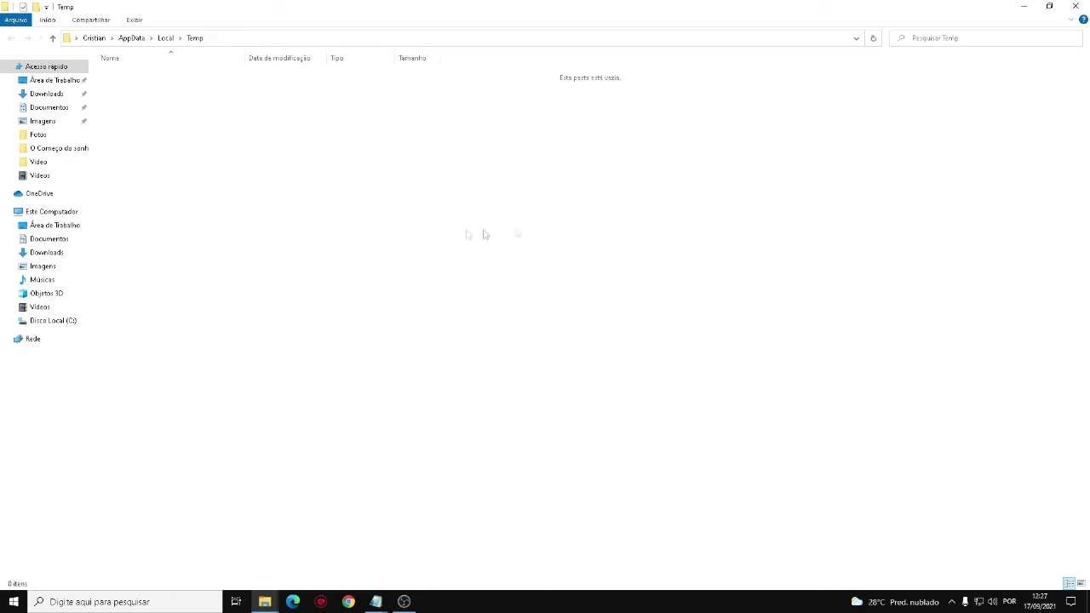
key(alt+F4)
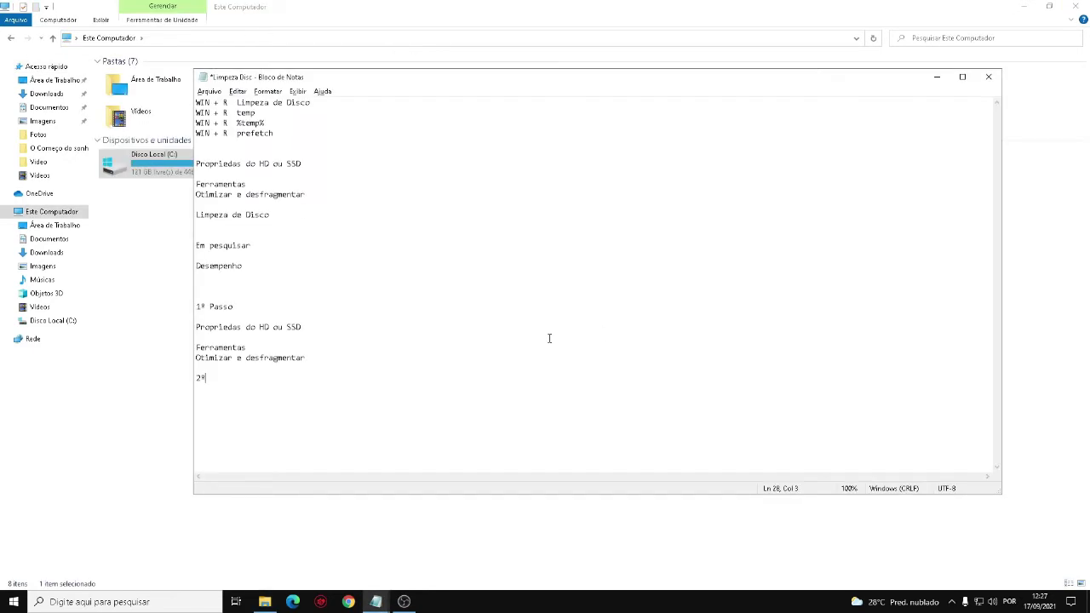
- Open the Windows Prefetch folder with the Run command prefetch, view its files and close it
key(super+r)
text(prefetch)
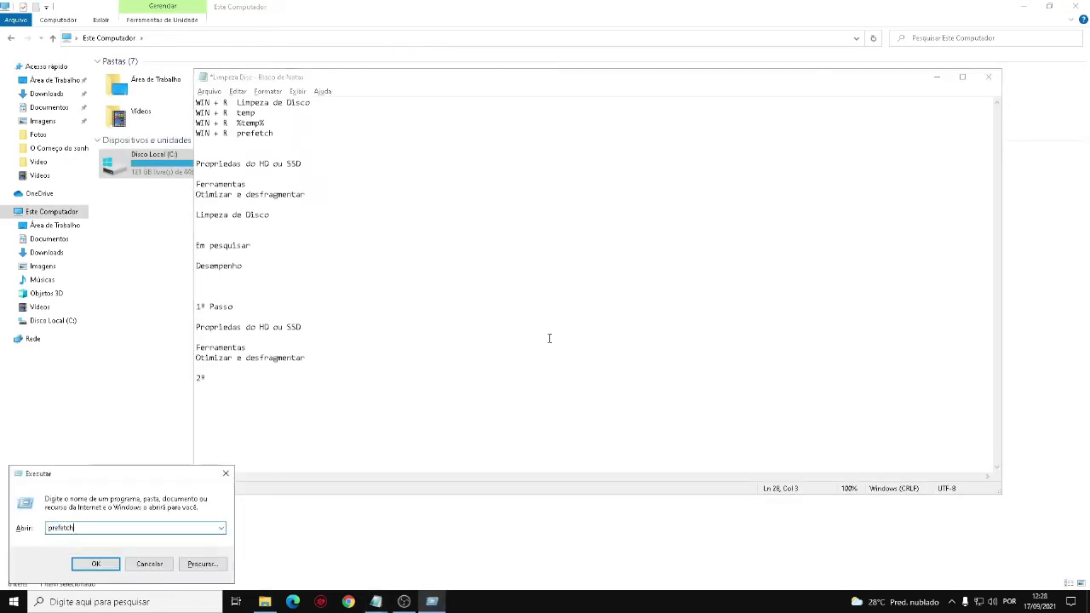
key(Return)
click(548, 317)
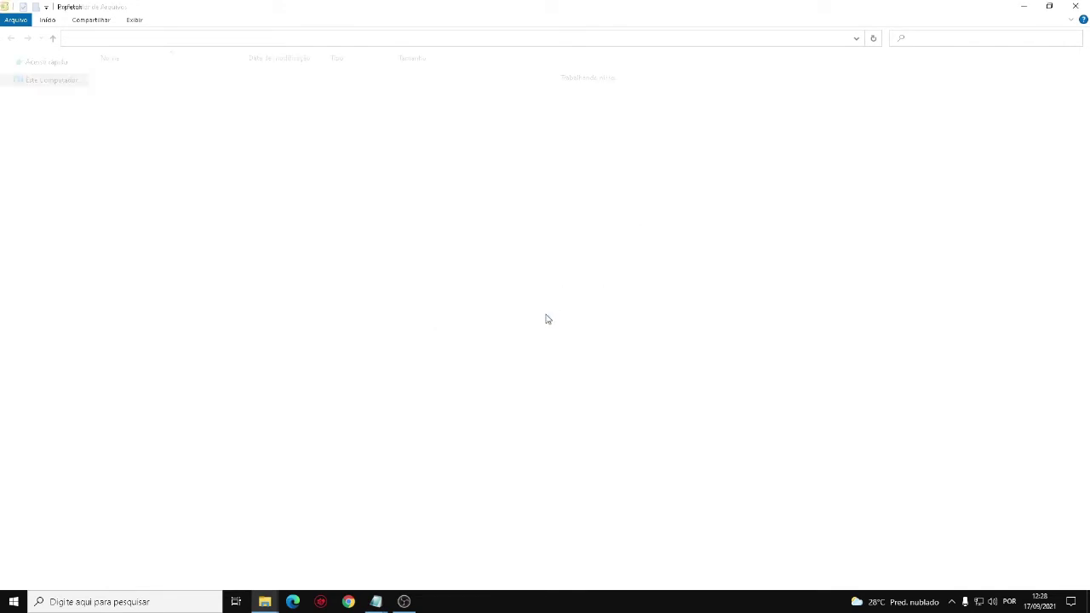
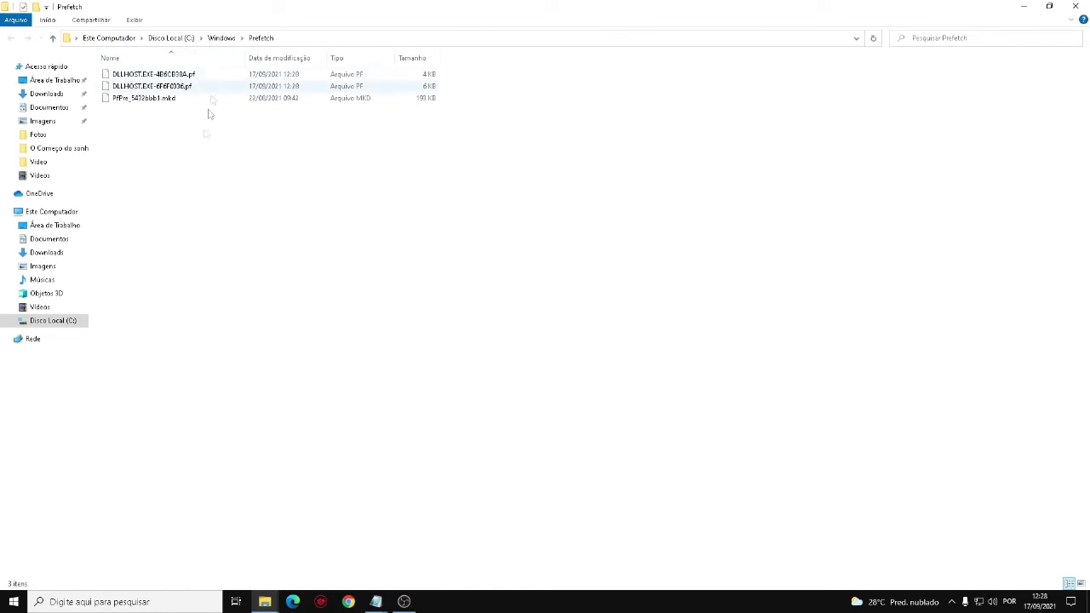
click(1075, 6)
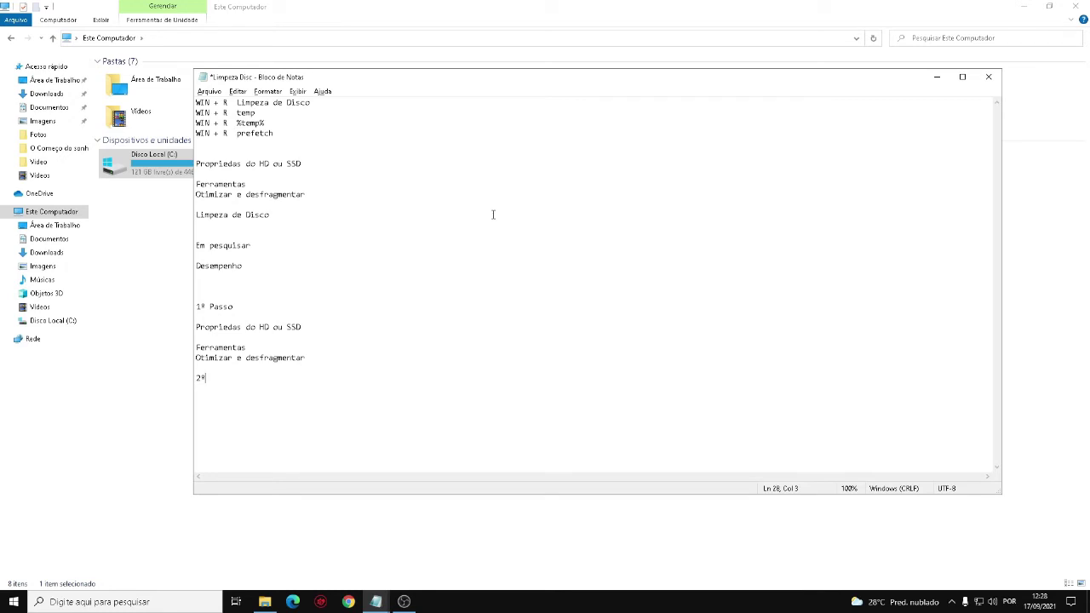
- Find and launch Limpeza de Disco for drive C: and review the file categories selected for deletion
click(304, 553)
click(149, 602)
text(l)
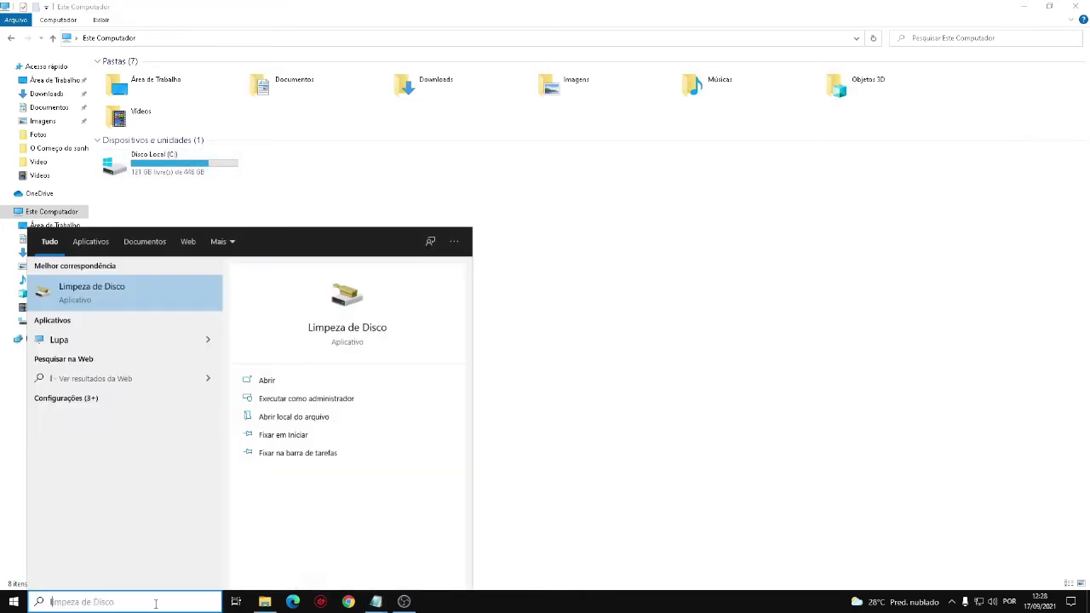
text(imp)
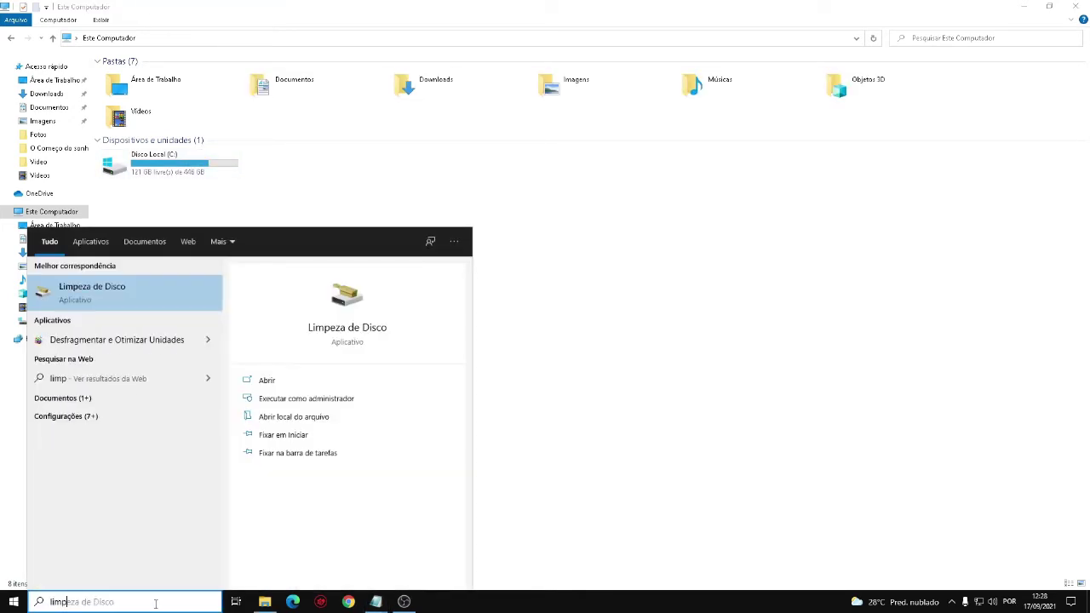
click(159, 295)
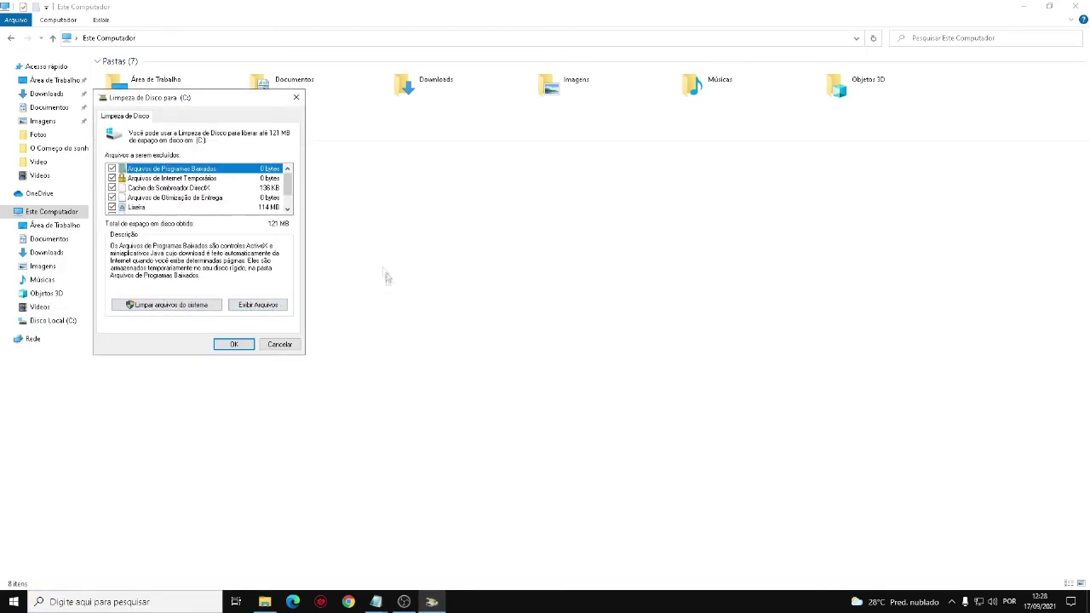
scroll(290, 200, down, 2)
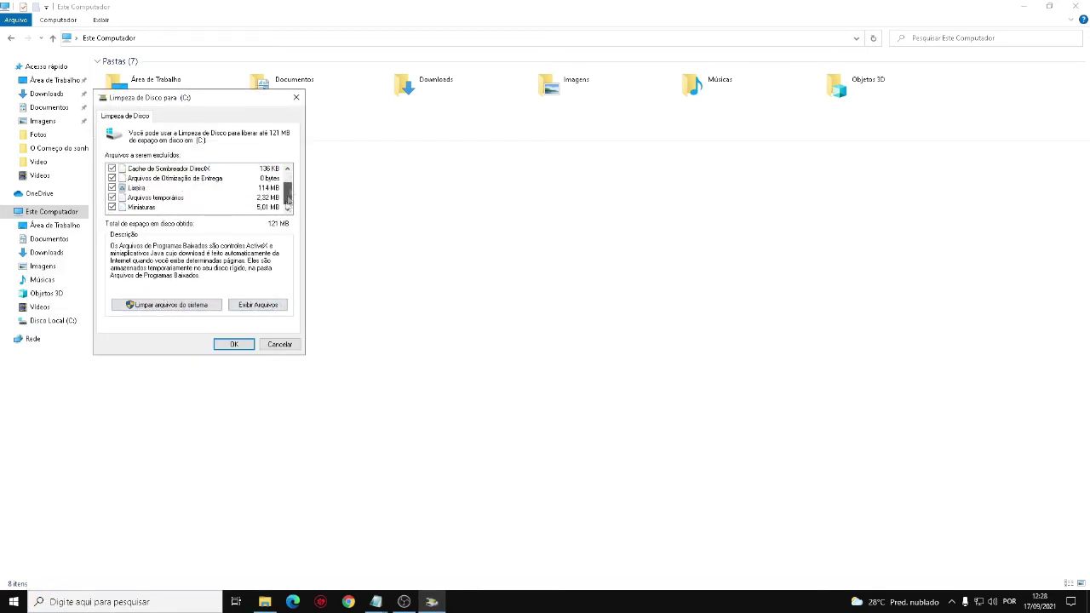
scroll(289, 196, up, 2)
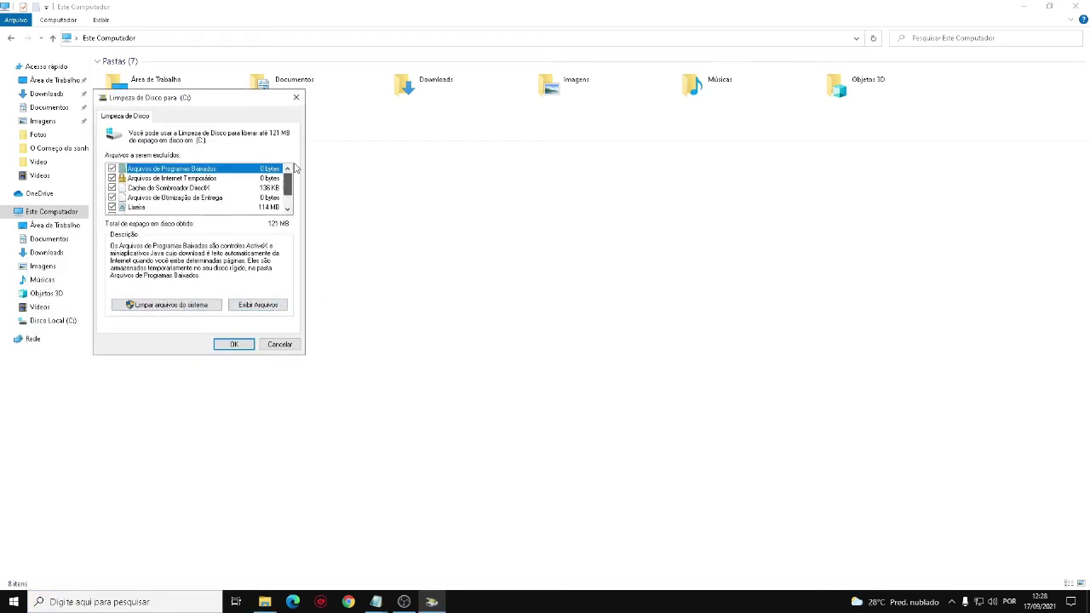
- Extend the disk cleanup to system files, review the selected categories and permanently delete them
click(162, 306)
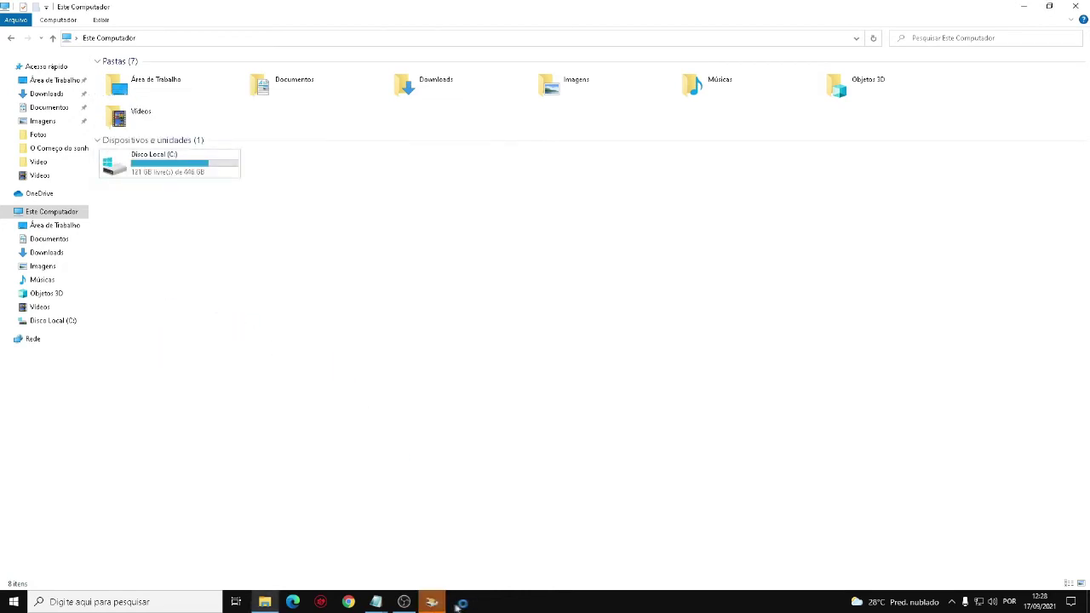
mouse_move(437, 604)
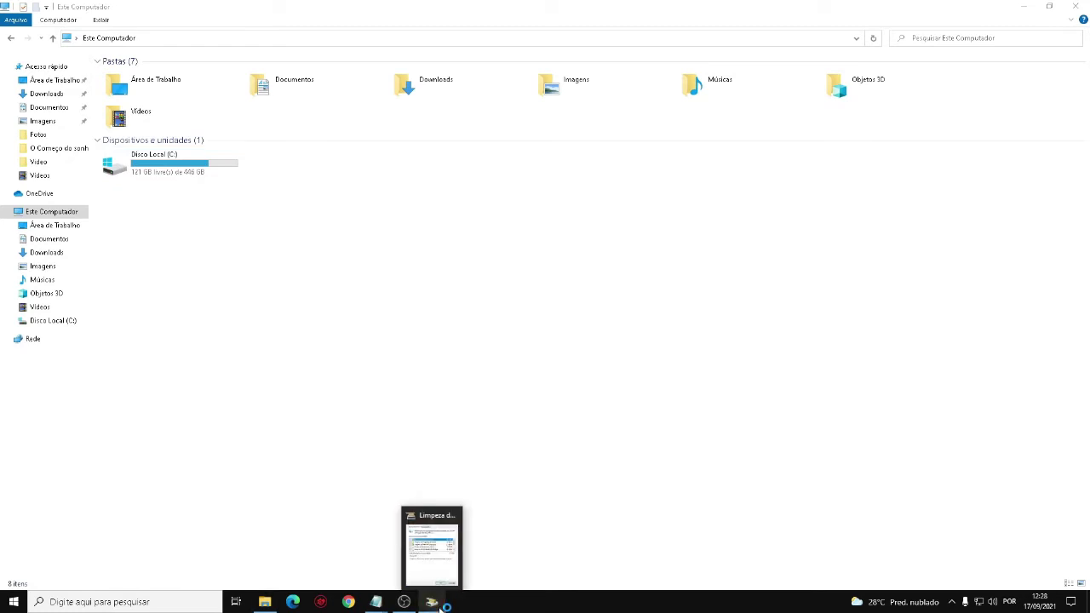
click(432, 549)
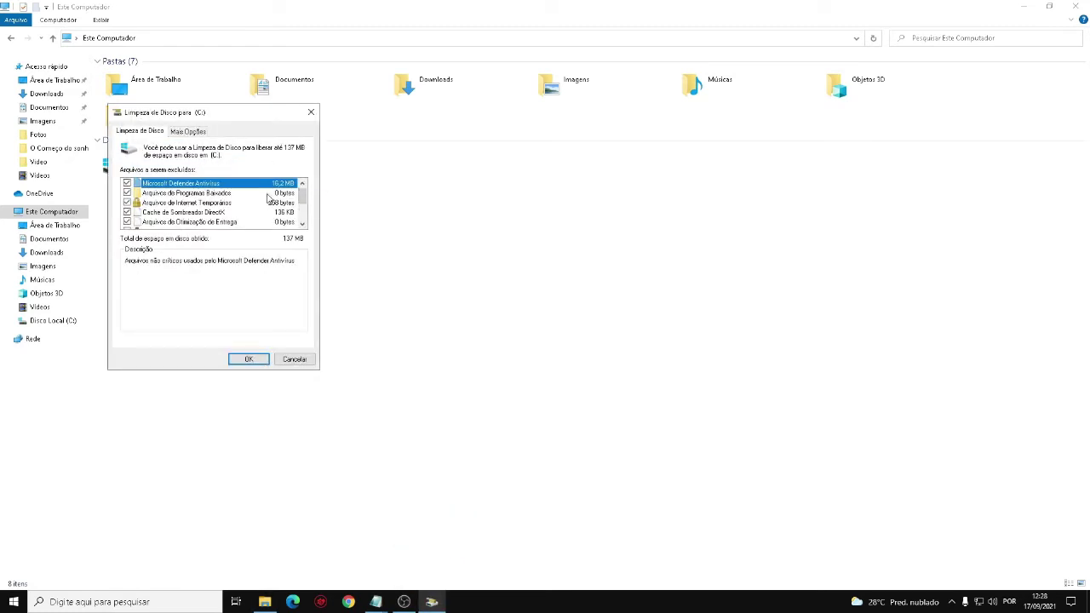
scroll(261, 206, down, 2)
scroll(258, 217, up, 2)
scroll(213, 204, down, 2)
scroll(213, 205, up, 2)
scroll(230, 212, down, 2)
click(246, 359)
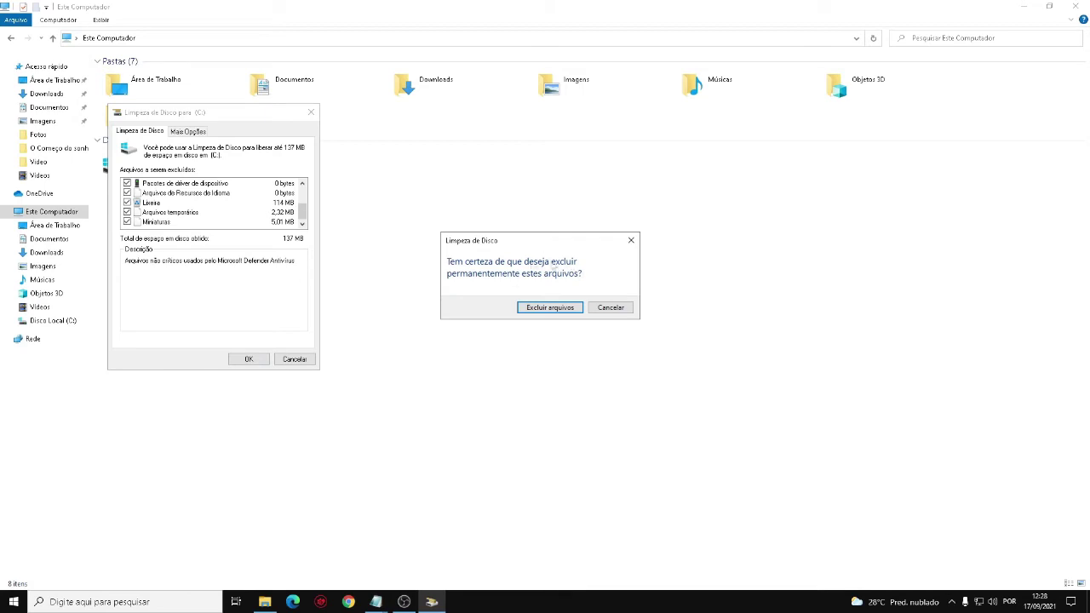
click(541, 306)
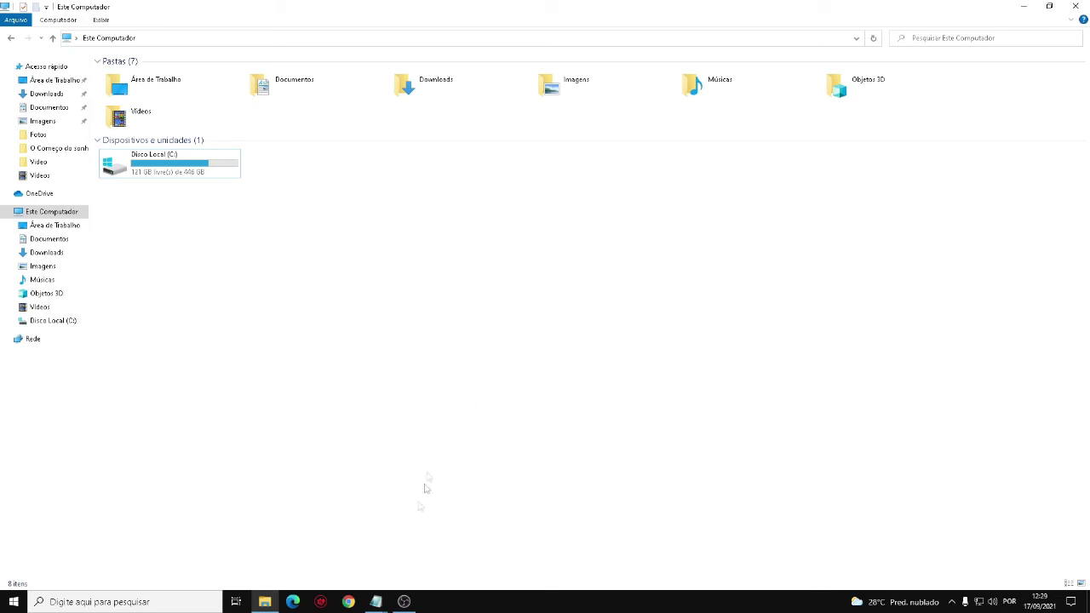
- Search for "dese", view the visual effects settings for Windows appearance and performance, and close them unchanged
click(109, 602)
text(dese)
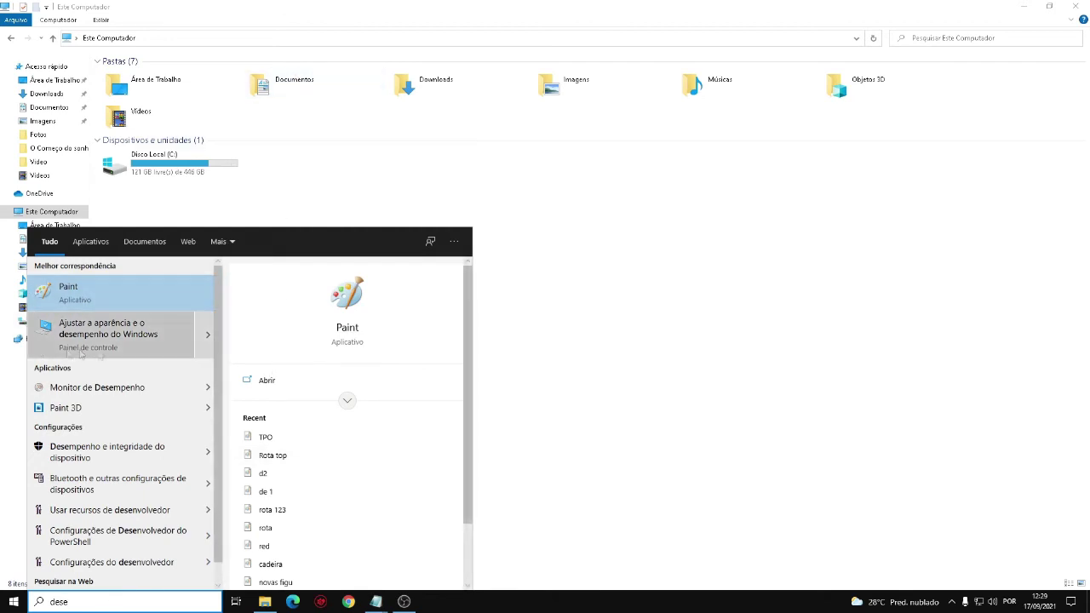
click(103, 350)
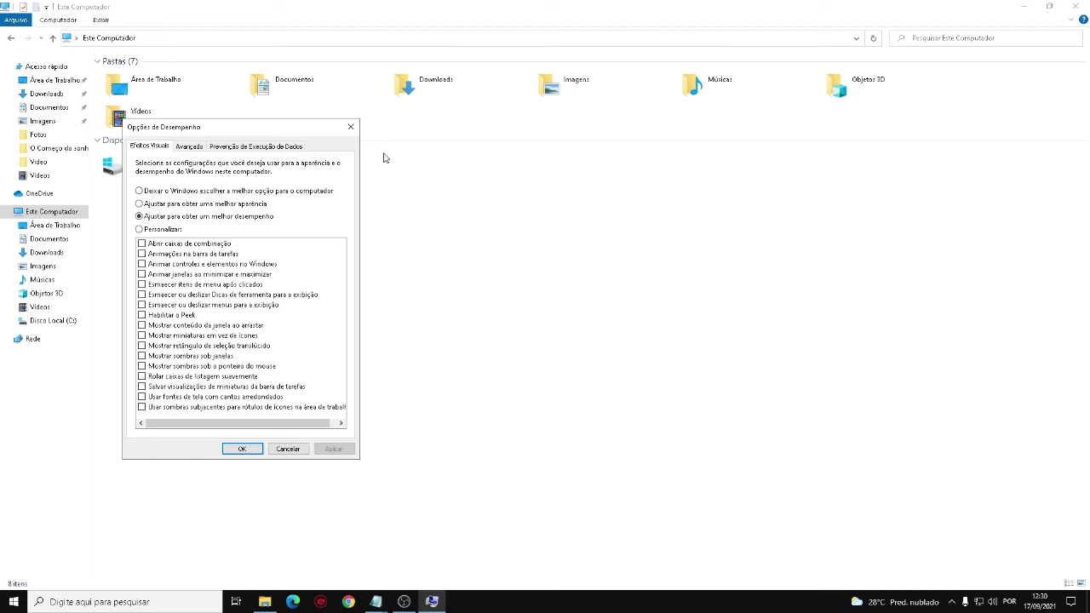
click(350, 126)
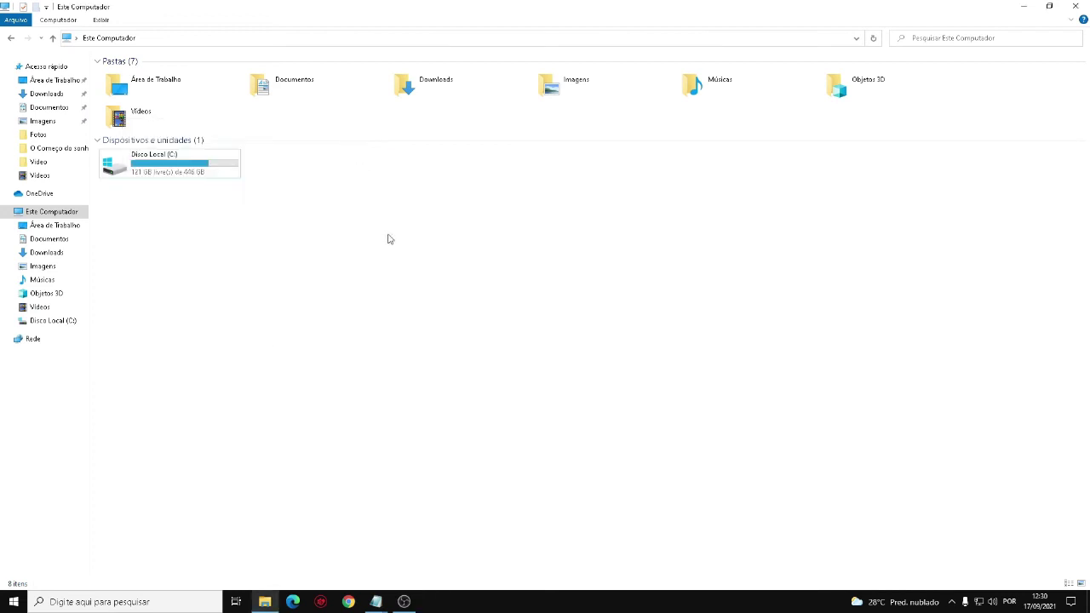
- Run Limpeza de Disco from the properties of Disco Local (C:), review the selected file categories and permanently delete them
right_click(195, 166)
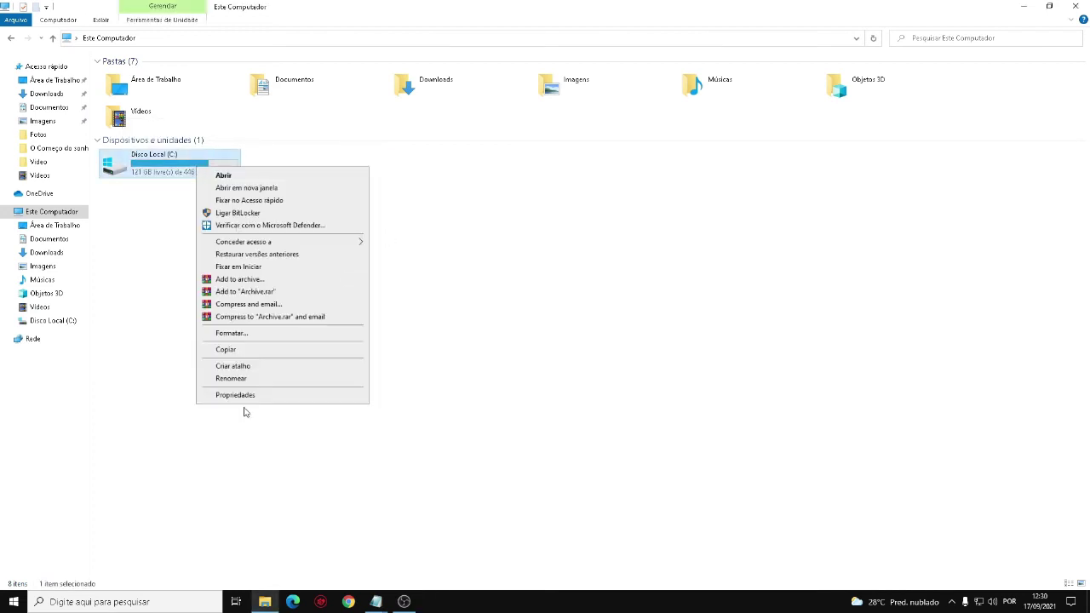
click(248, 395)
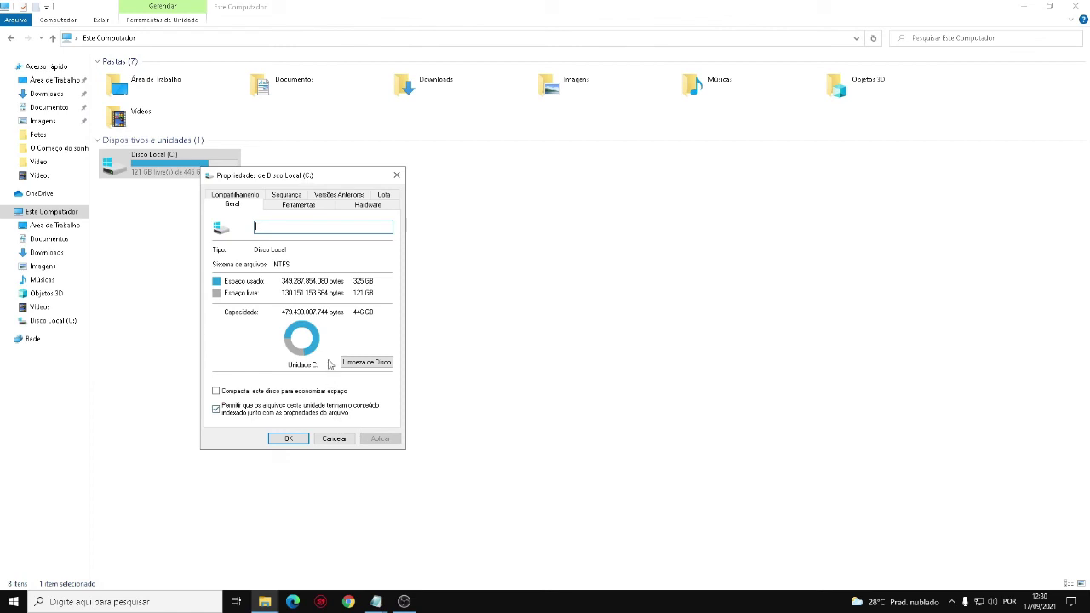
click(359, 364)
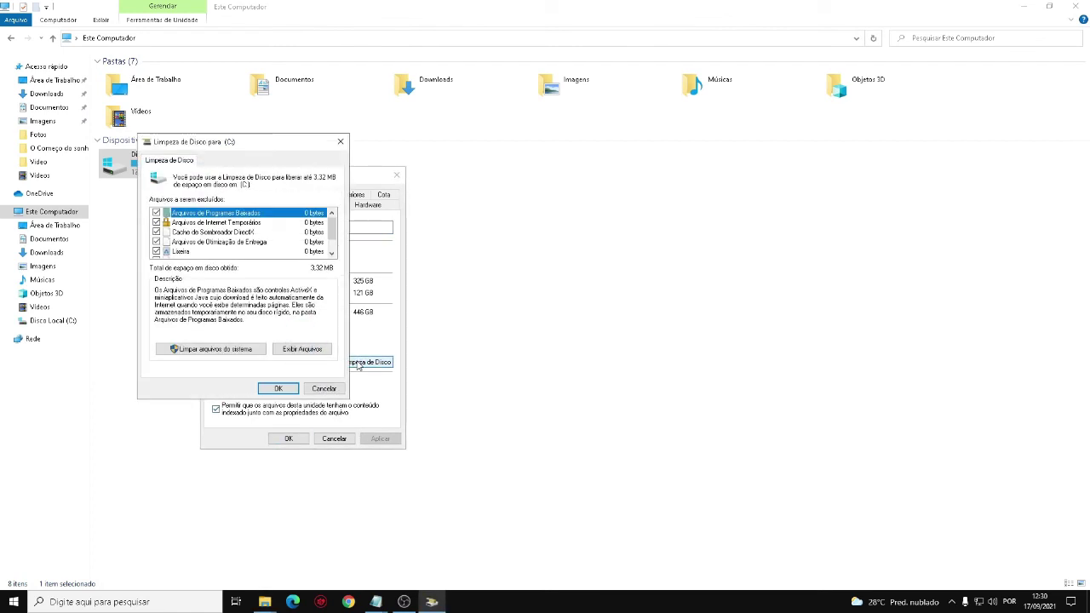
scroll(295, 252, down, 1)
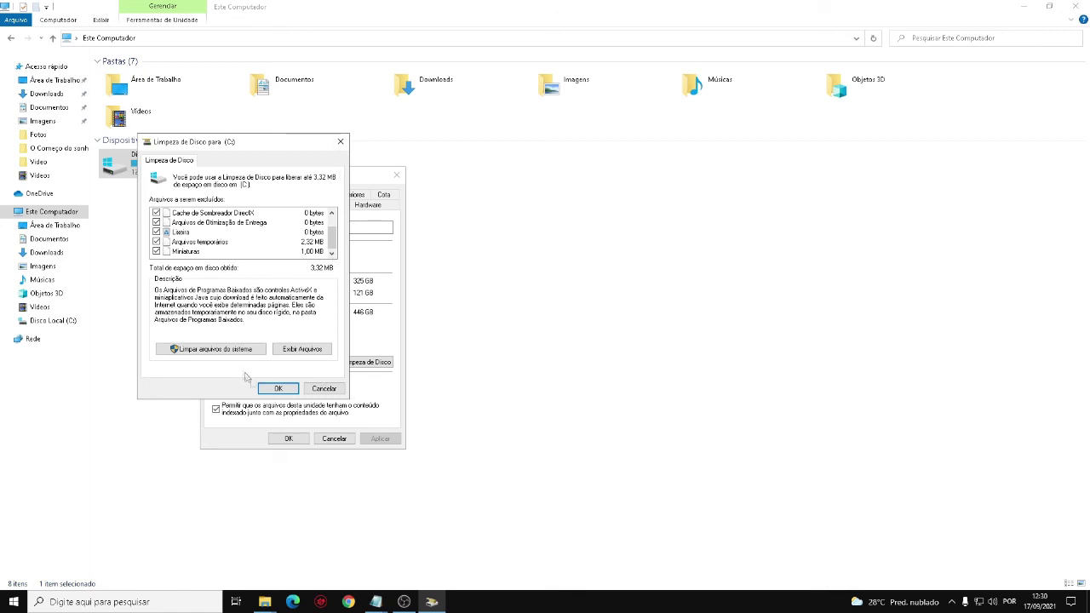
click(277, 388)
click(525, 311)
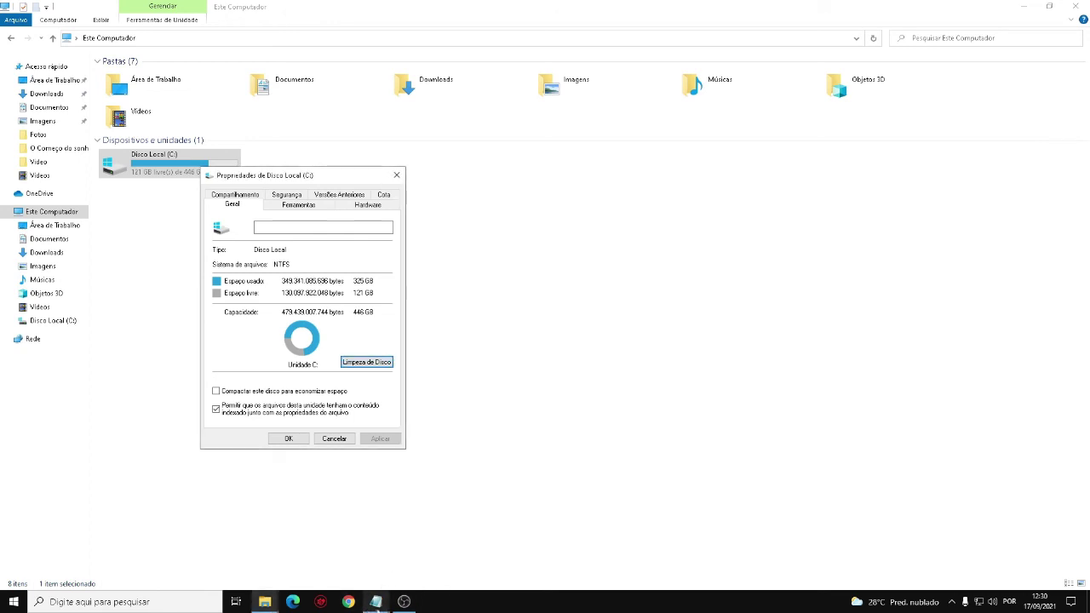
- Switch to the Limpeza Disc notes in Bloco de Notas and review the listed Run commands and disk optimization steps
mouse_move(375, 600)
click(342, 558)
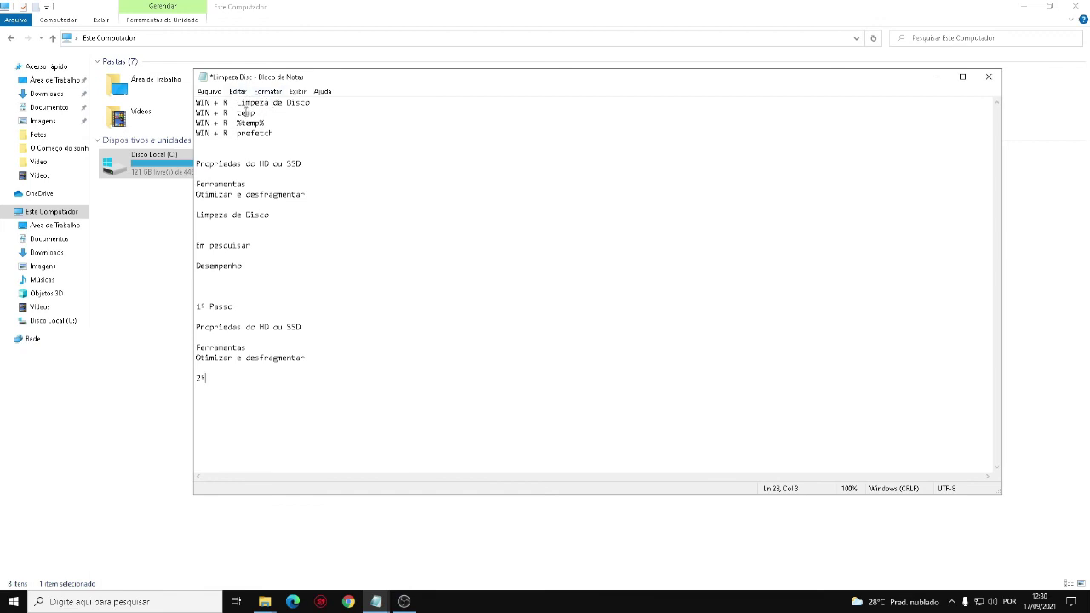
drag(282, 141, 198, 102)
click(272, 122)
drag(199, 194, 245, 195)
click(319, 214)
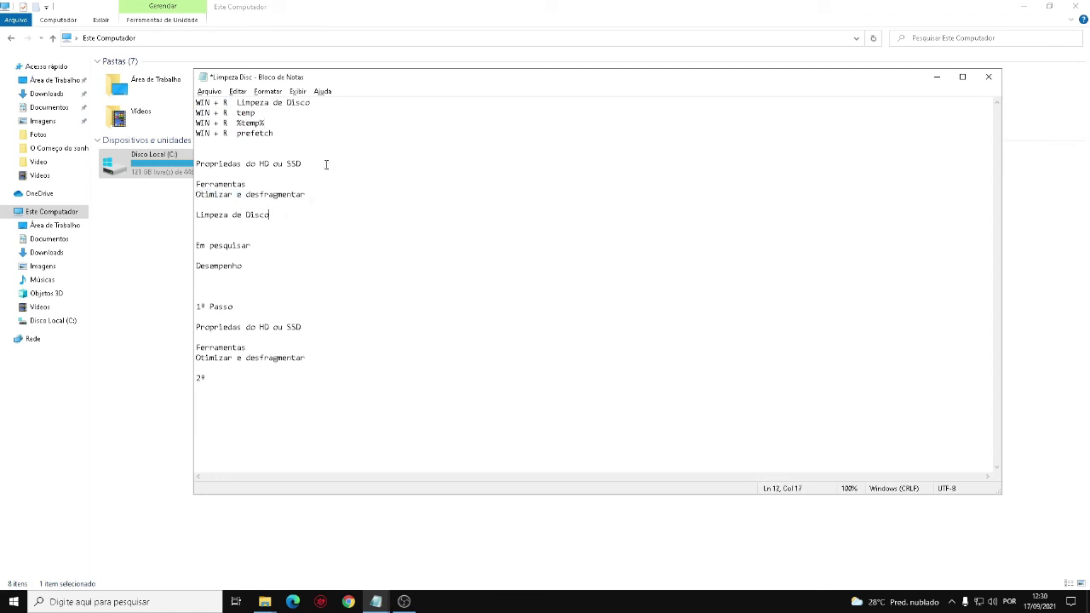